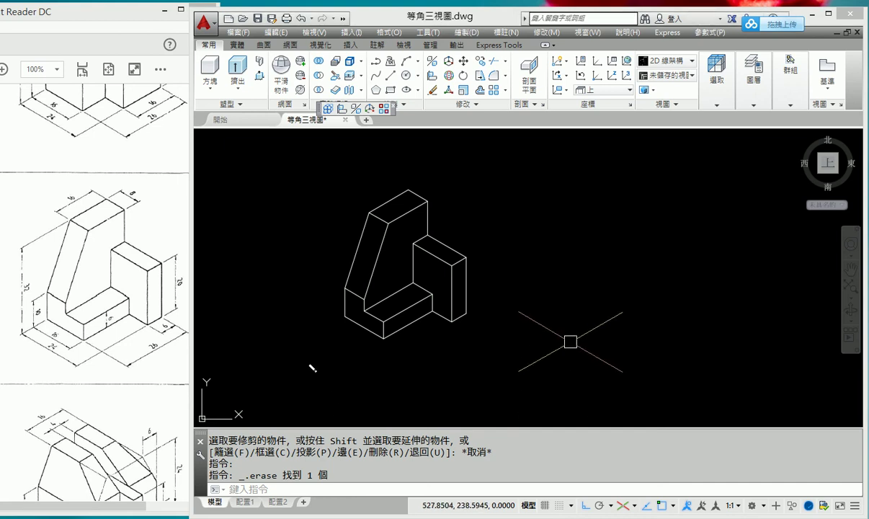
# Start a line beside the model, drawing a 16-unit edge at 330° and a 6-unit vertical edge.
pyautogui.moveTo(350, 301); pyautogui.dragTo(355, 301)
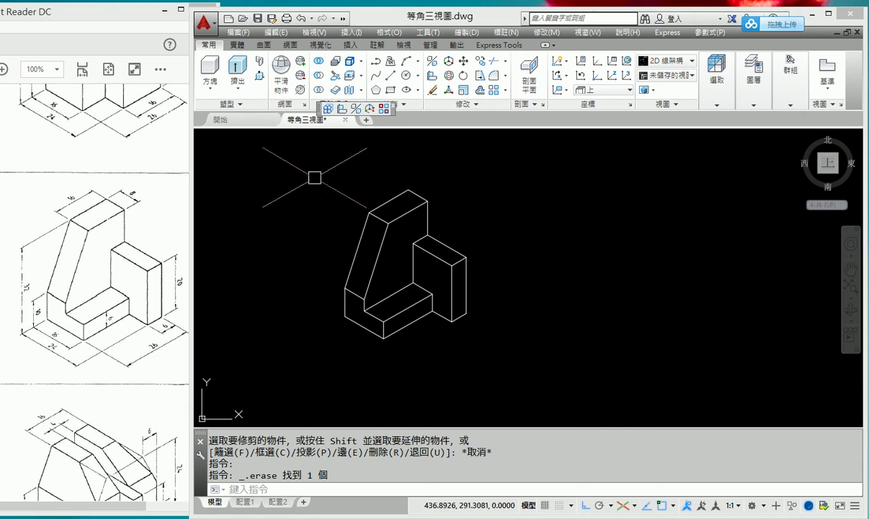
pyautogui.click(390, 75)
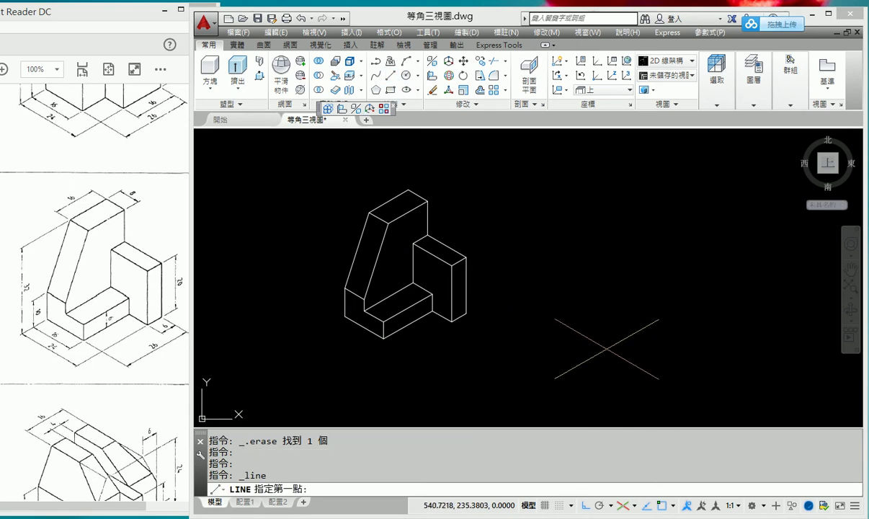
pyautogui.click(609, 336)
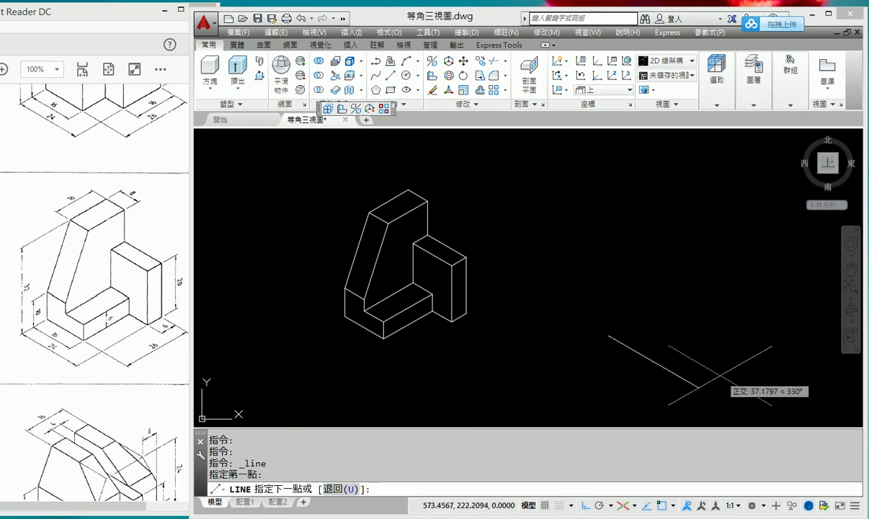
pyautogui.press('F5')
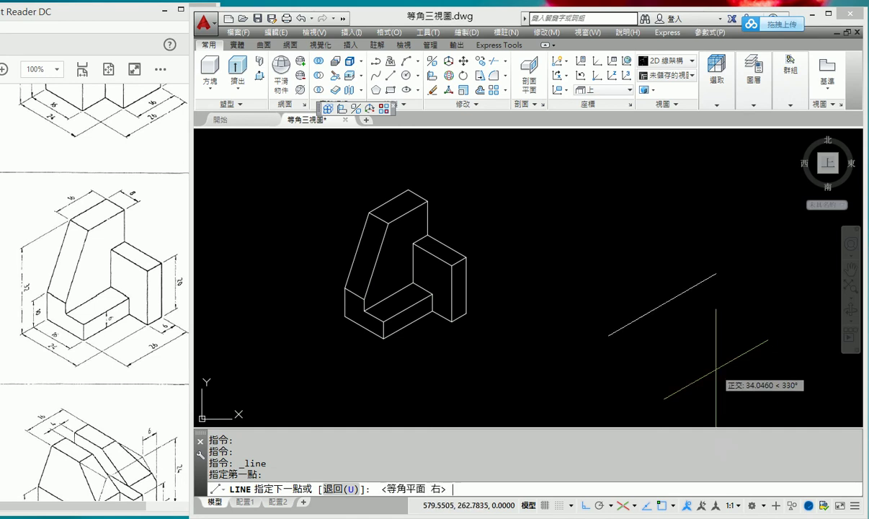
pyautogui.press('F5')
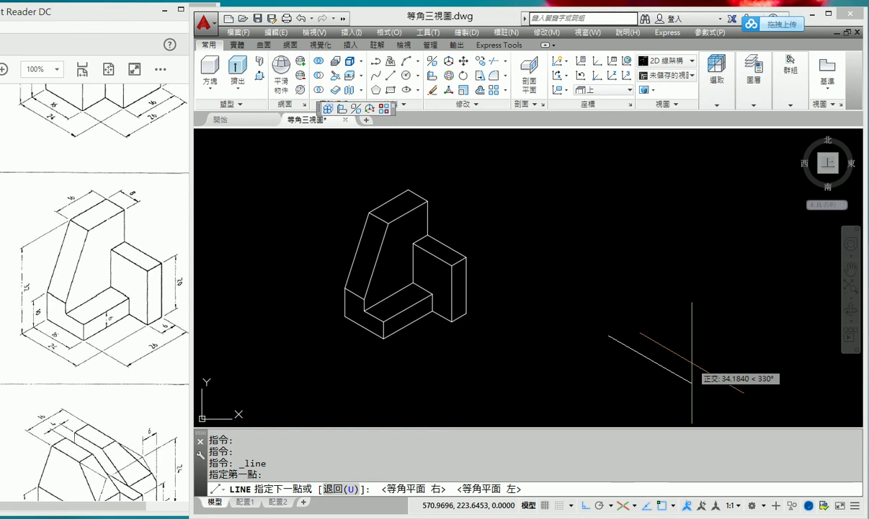
pyautogui.write('16')
pyautogui.press('Return')
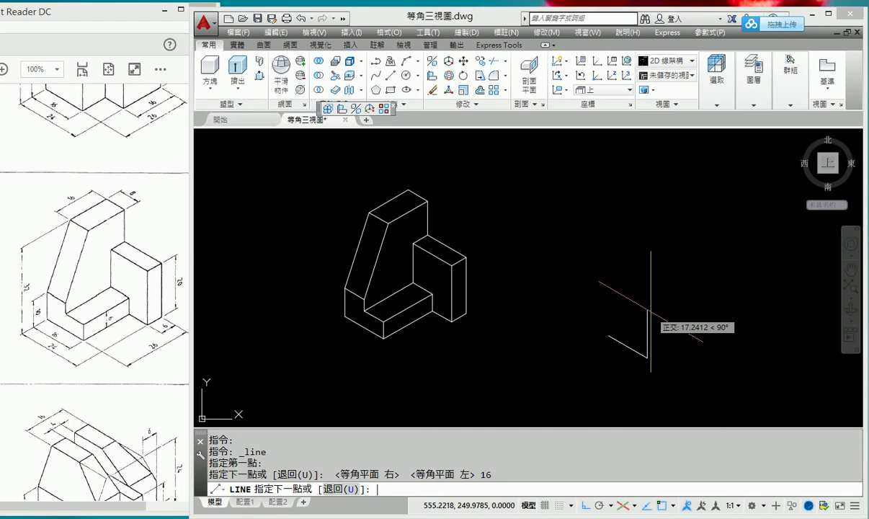
pyautogui.press('Return')
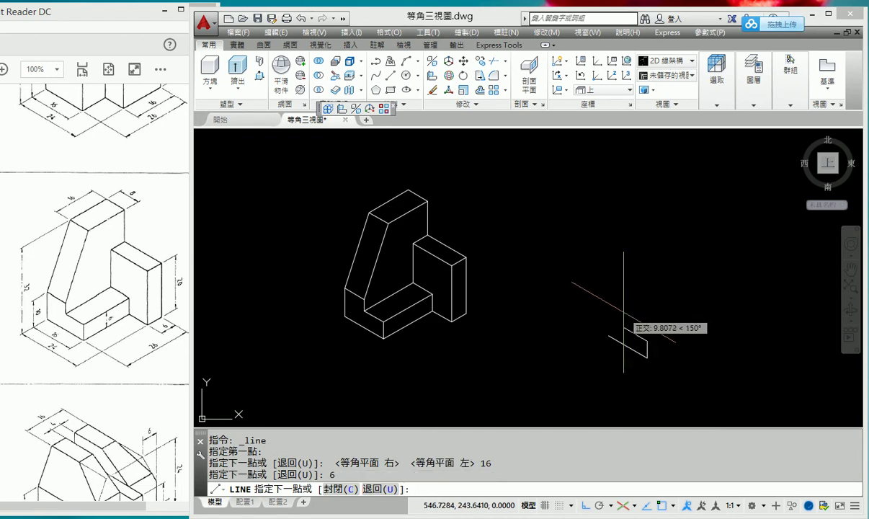
# Continue the L profile with 8-unit, 4-unit vertical and 8-unit edges, then end the line.
pyautogui.write('8')
pyautogui.press('Return')
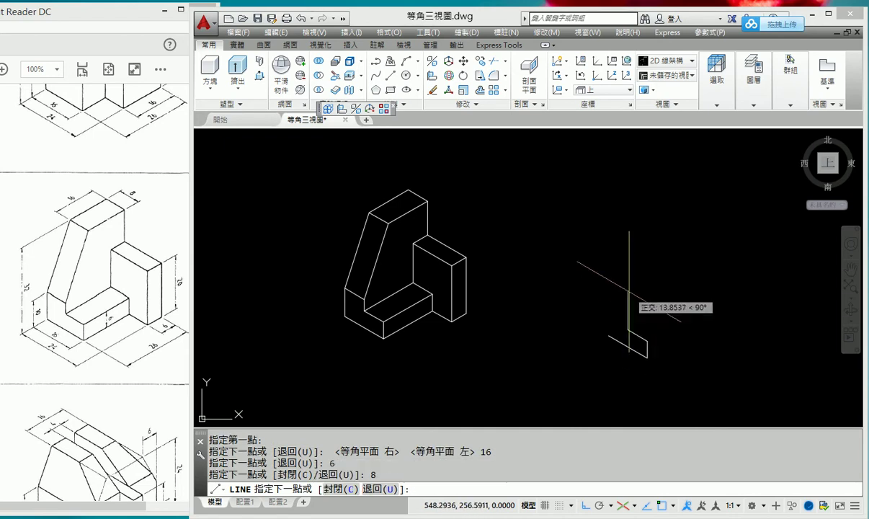
pyautogui.write('4')
pyautogui.press('Return')
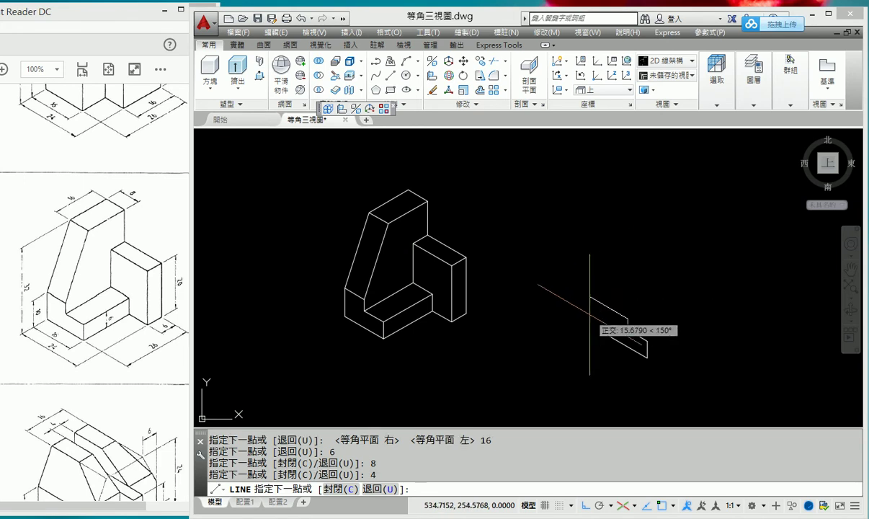
pyautogui.write('8')
pyautogui.press('Return')
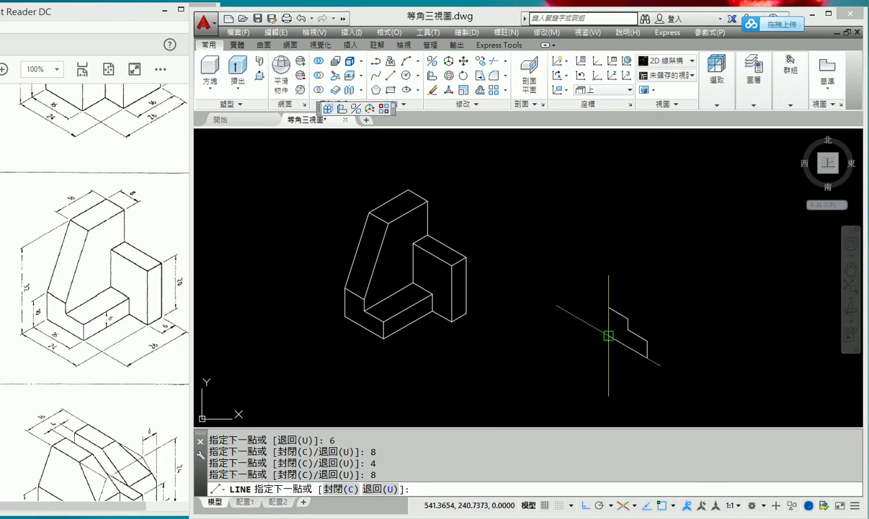
pyautogui.press('Escape')
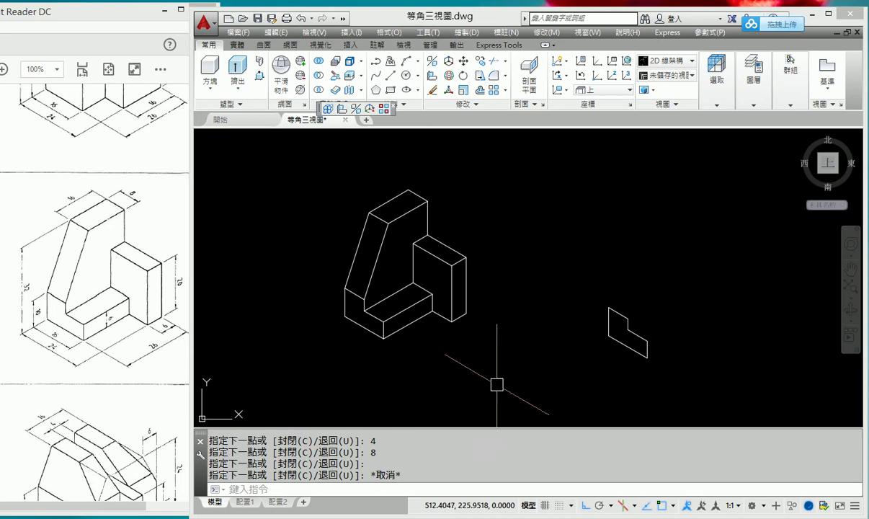
# From the profile's bottom corner, draw a 20-unit receding edge at 30° and a 6-unit vertical.
pyautogui.press('space')
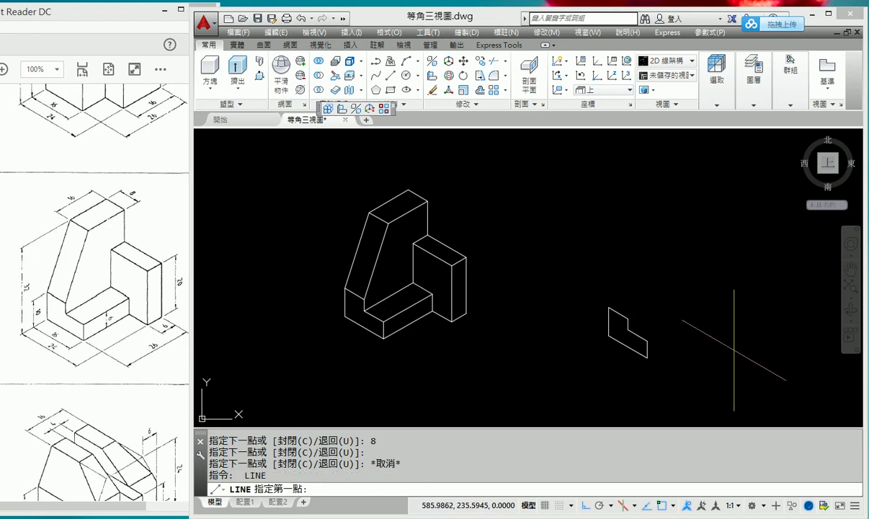
pyautogui.click(648, 358)
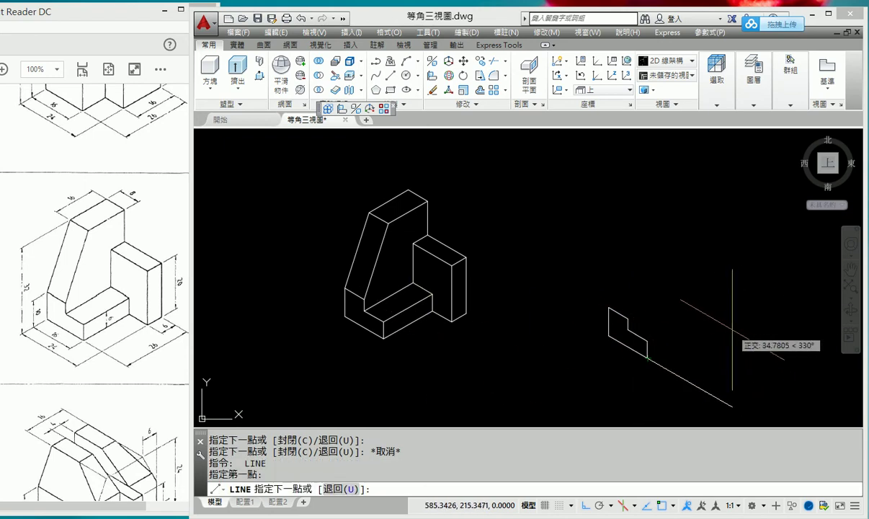
pyautogui.press('F5')
pyautogui.press('F5')
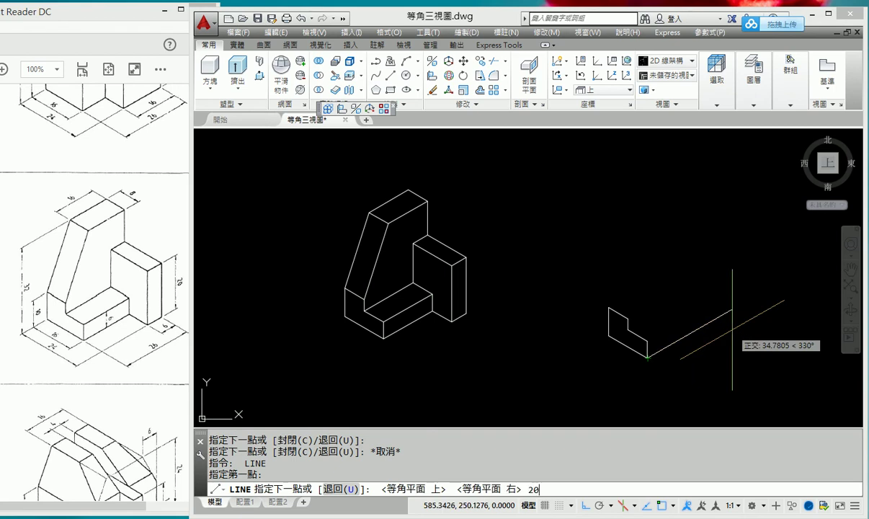
pyautogui.press('Return')
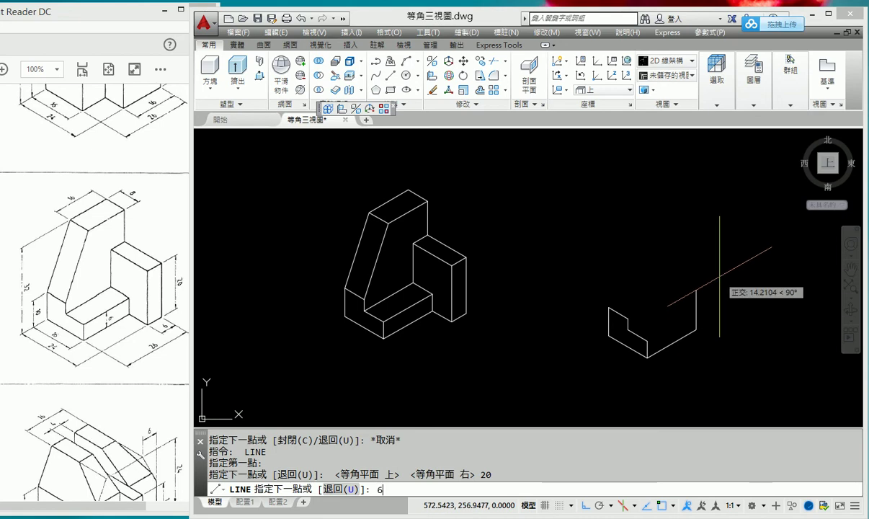
pyautogui.press('Return')
pyautogui.press('Escape')
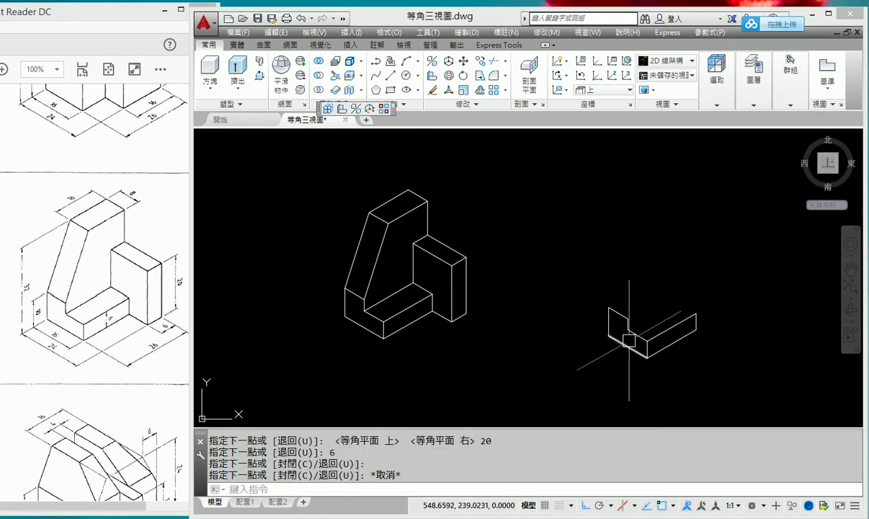
# Draw a second 20-unit receding edge from the profile's upper corner.
pyautogui.press('Return')
pyautogui.click(630, 331)
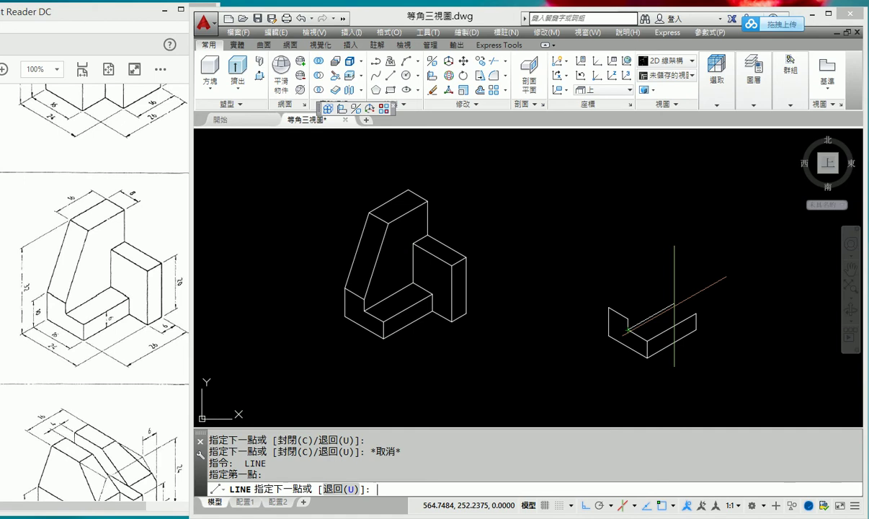
pyautogui.press('F5')
pyautogui.press('F5')
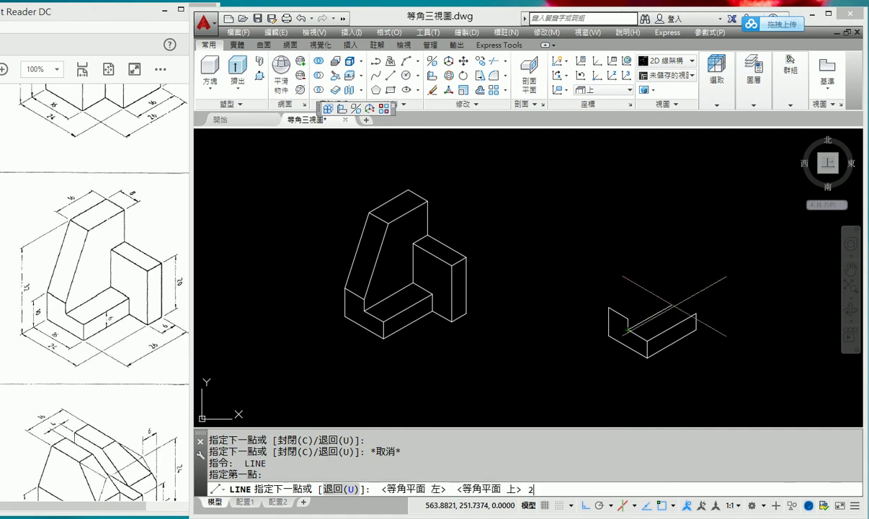
pyautogui.write('0')
pyautogui.press('Return')
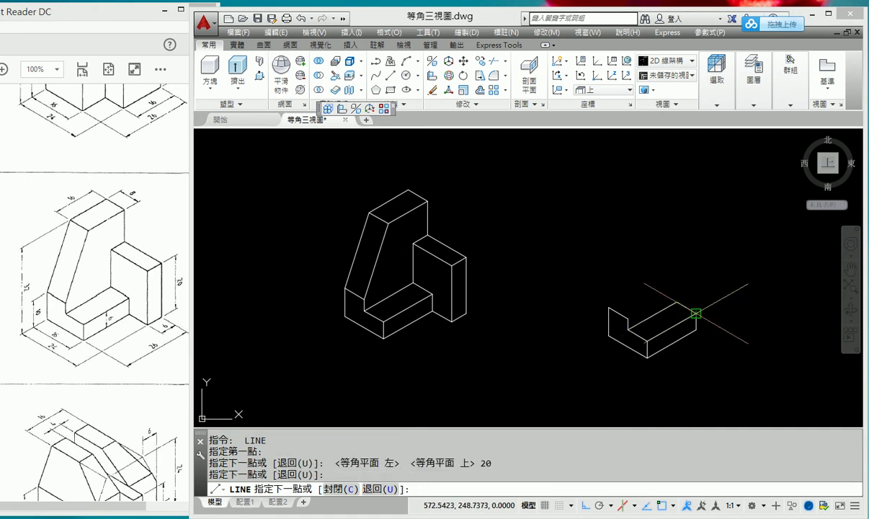
pyautogui.press('Escape')
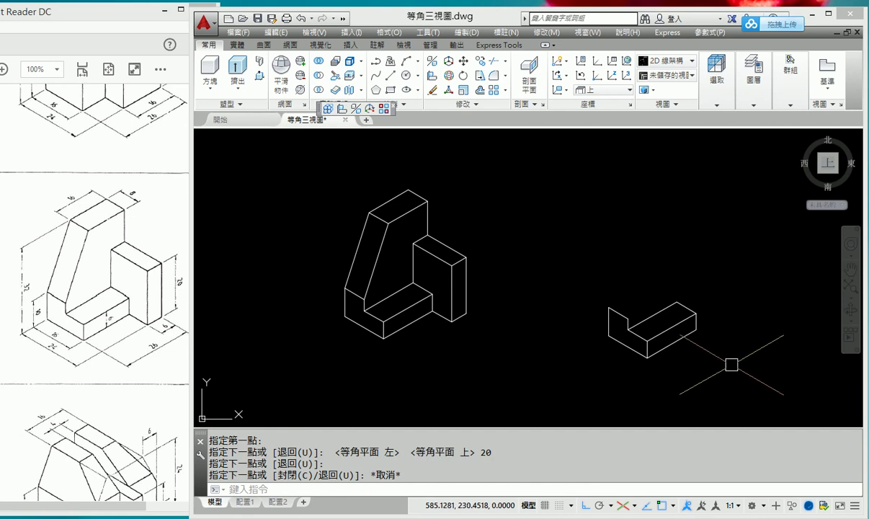
pyautogui.moveTo(429, 269); pyautogui.dragTo(437, 266)
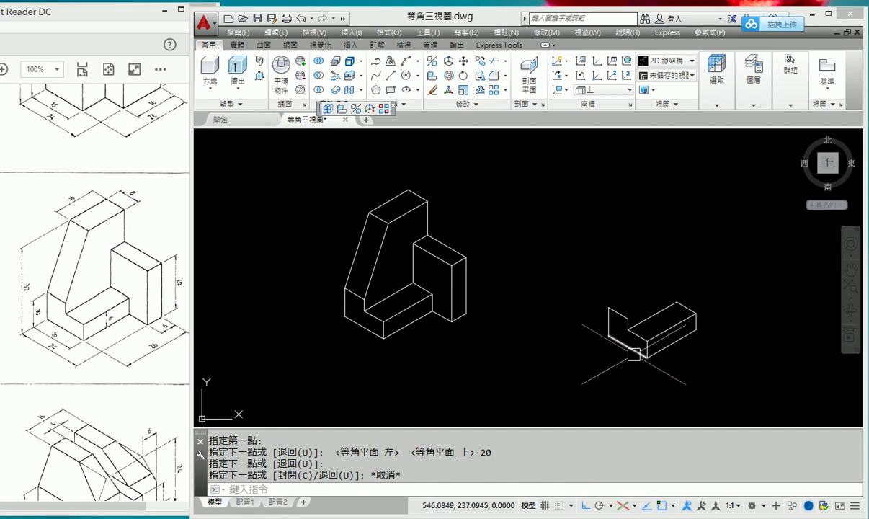
# Outline the upright face from the base's right corner with 8, 20 and 16-unit edges, closing at the inner corner.
pyautogui.write('l')
pyautogui.press('Return')
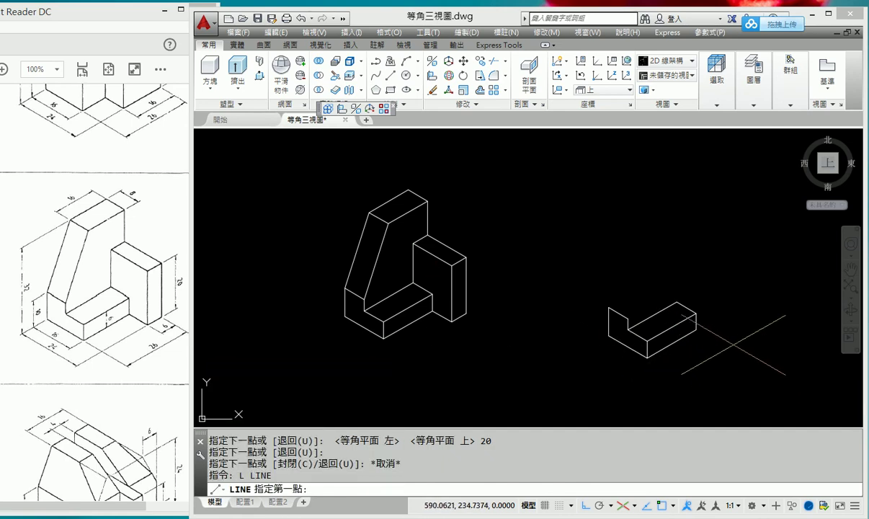
pyautogui.click(696, 331)
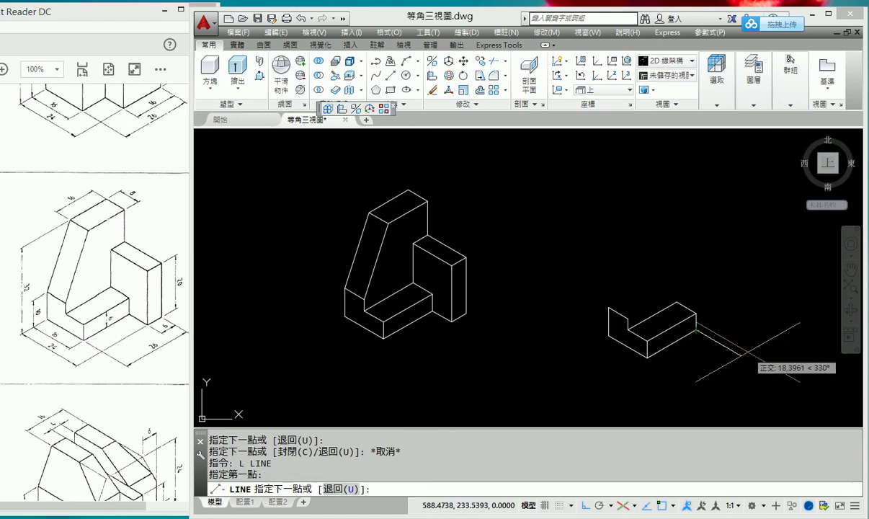
pyautogui.press('F5')
pyautogui.press('F5')
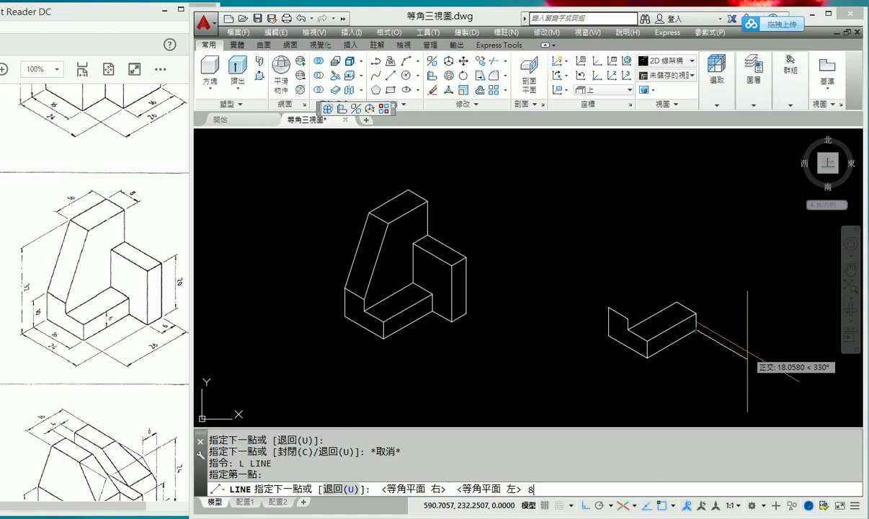
pyautogui.press('Return')
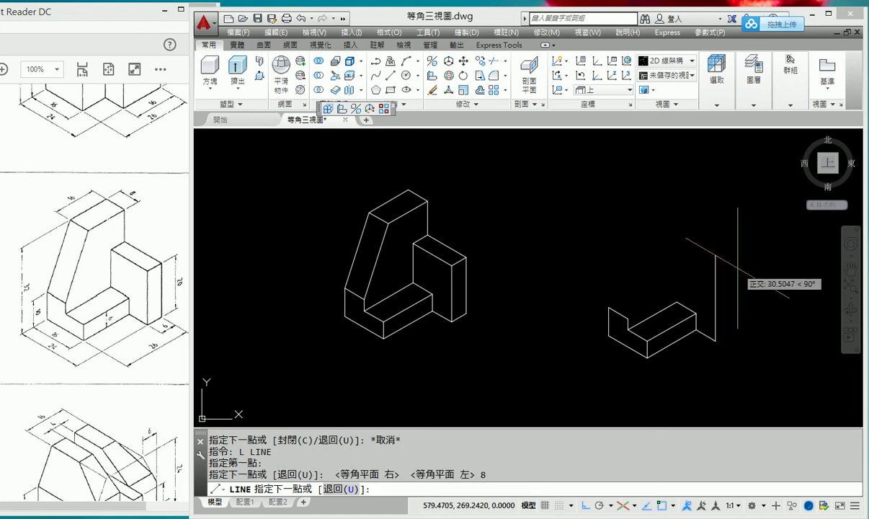
pyautogui.write('20')
pyautogui.press('Return')
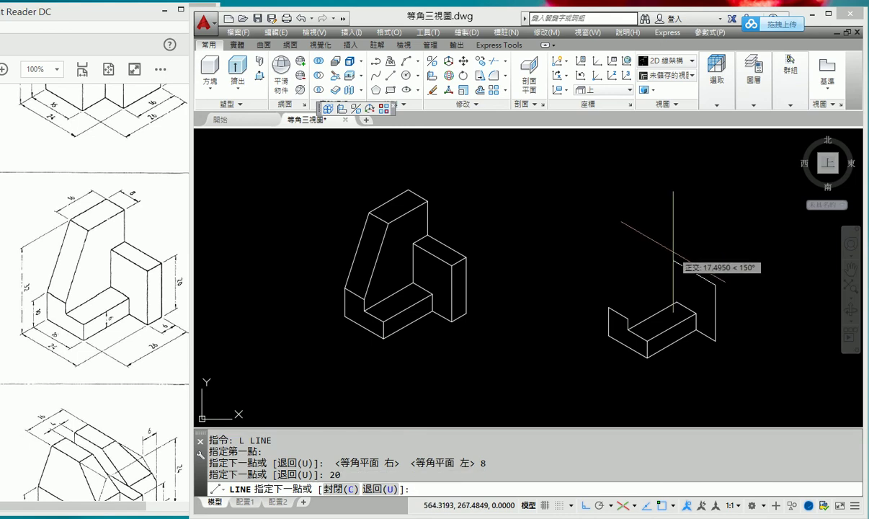
pyautogui.write('16')
pyautogui.press('Return')
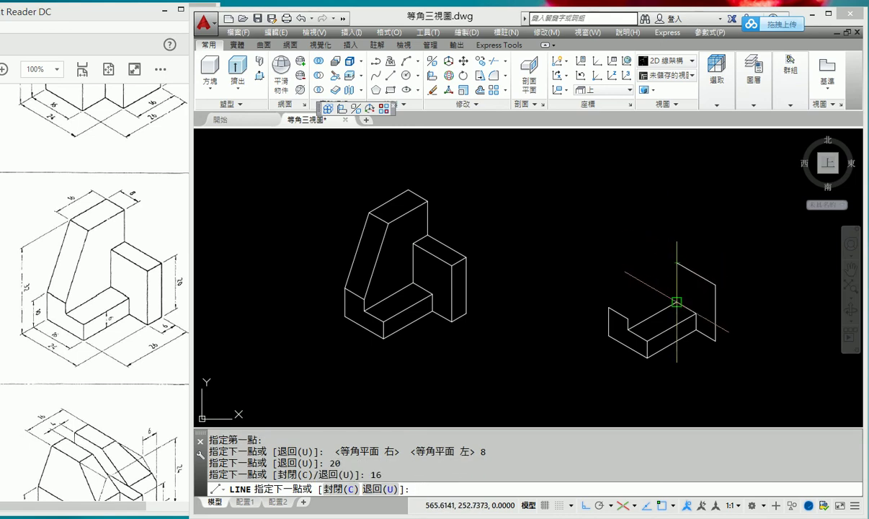
pyautogui.click(676, 302)
pyautogui.press('Escape')
pyautogui.press('Return')
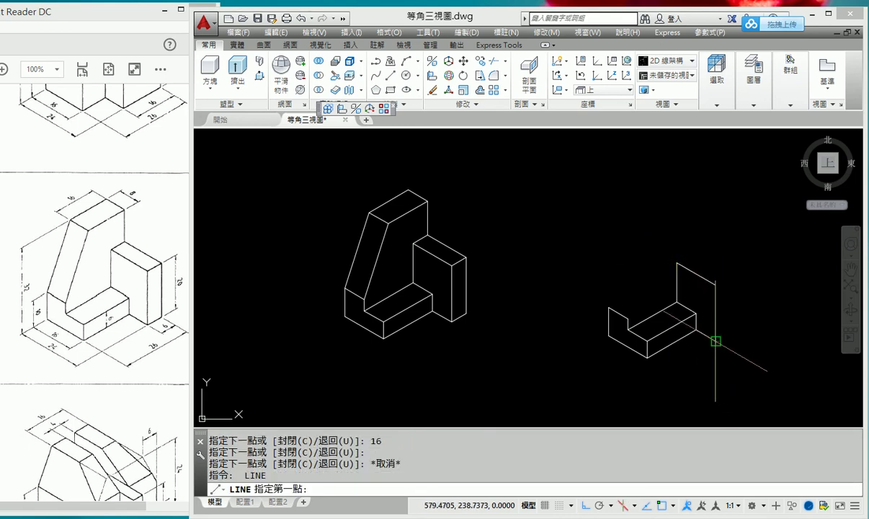
pyautogui.click(716, 341)
# Extend the block with a 6-unit edge and a 20-unit vertical edge.
pyautogui.press('F5')
pyautogui.press('F5')
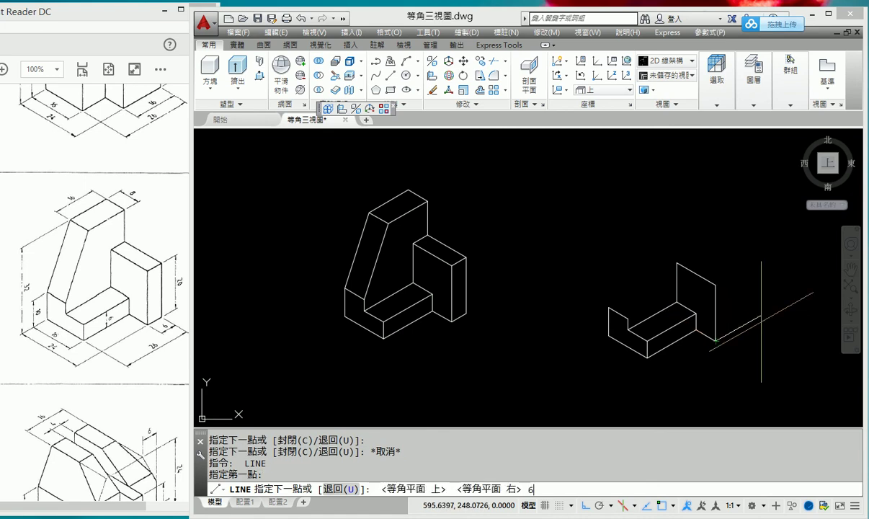
pyautogui.press('Return')
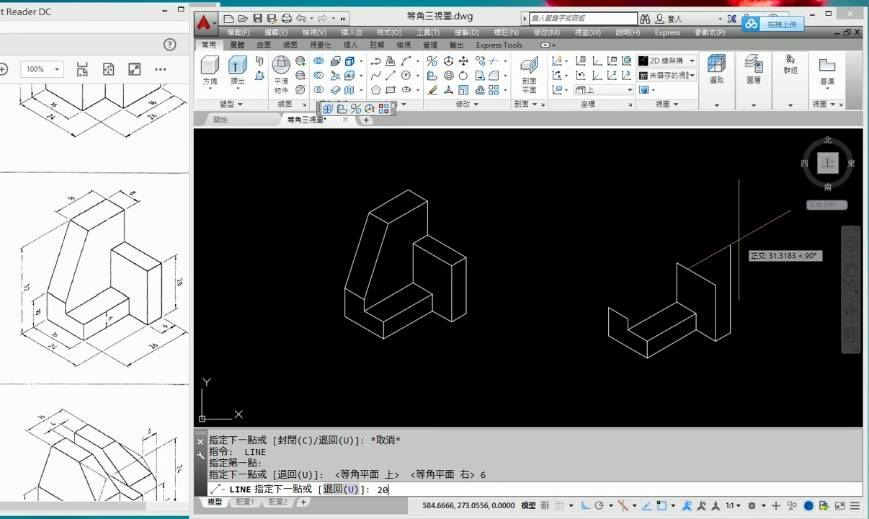
pyautogui.press('Return')
pyautogui.press('Escape')
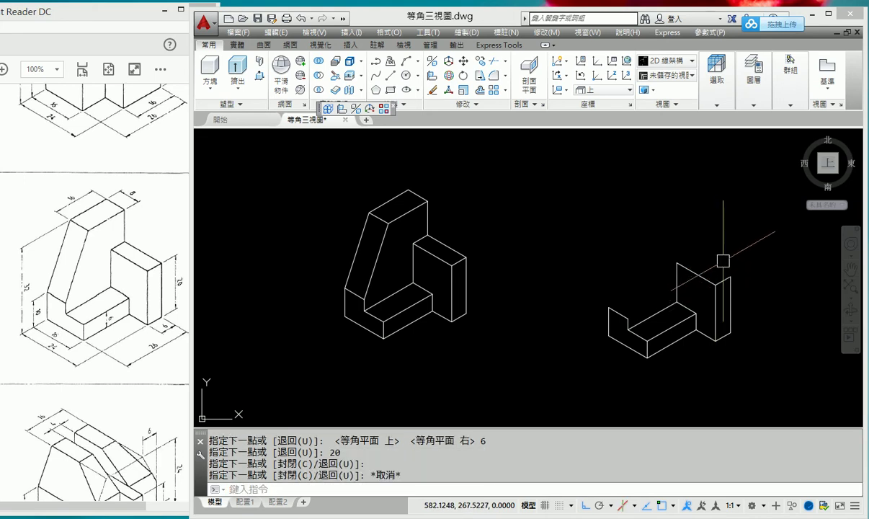
# Draw the 16-unit top edge from the block's top corner.
pyautogui.press('Return')
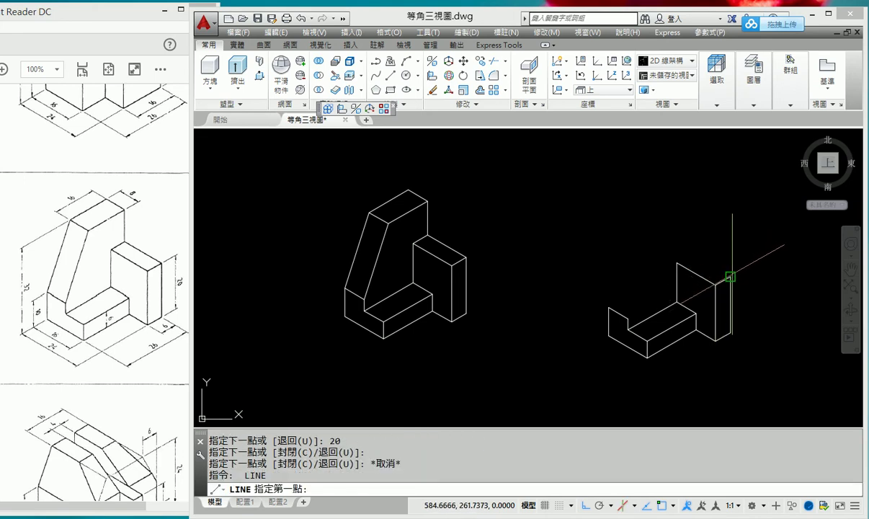
pyautogui.click(730, 276)
pyautogui.press('F5')
pyautogui.press('F5')
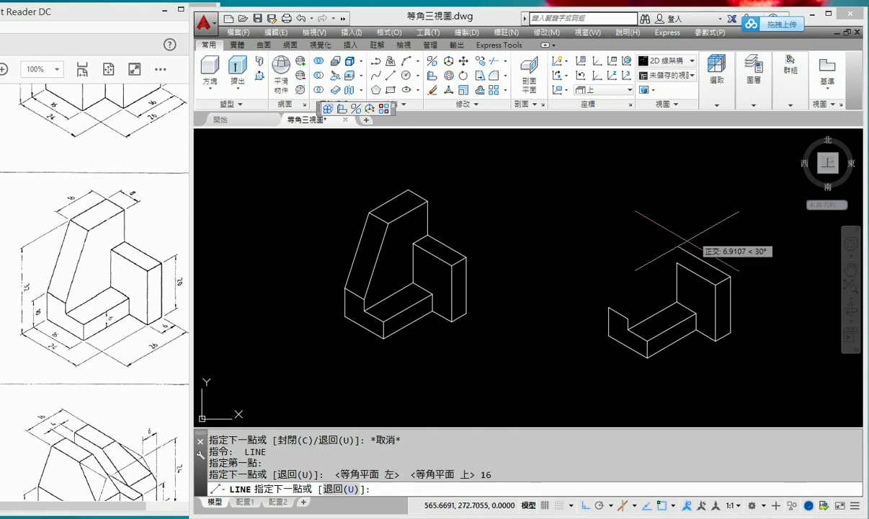
pyautogui.press('Return')
pyautogui.press('Escape')
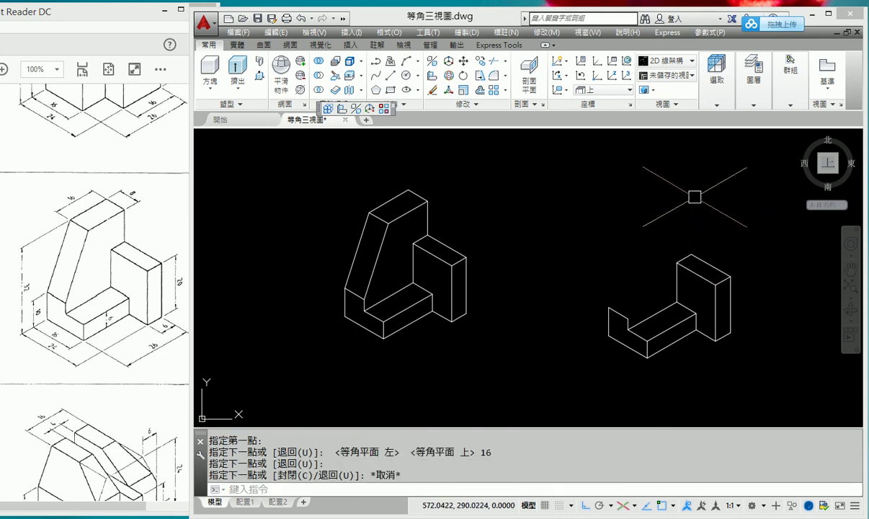
# Draw a 12-unit vertical edge from the block's top back corner.
pyautogui.press('Return')
pyautogui.click(690, 253)
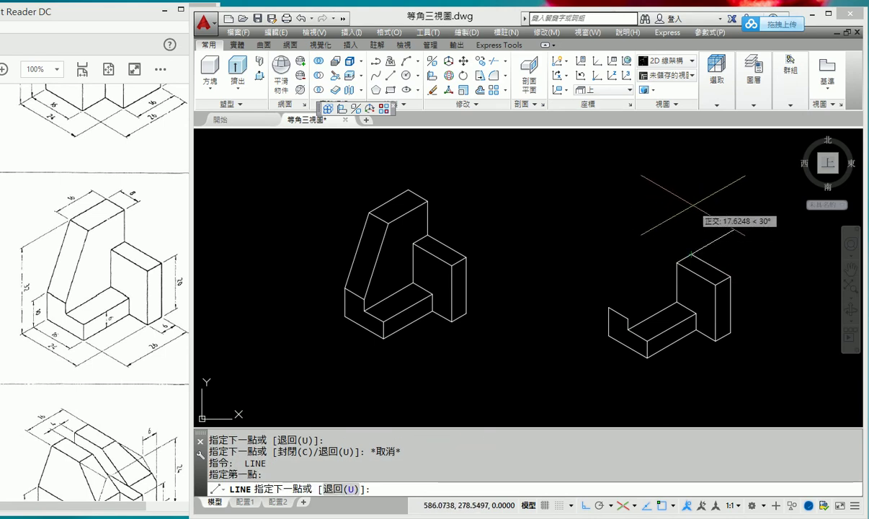
pyautogui.press('F5')
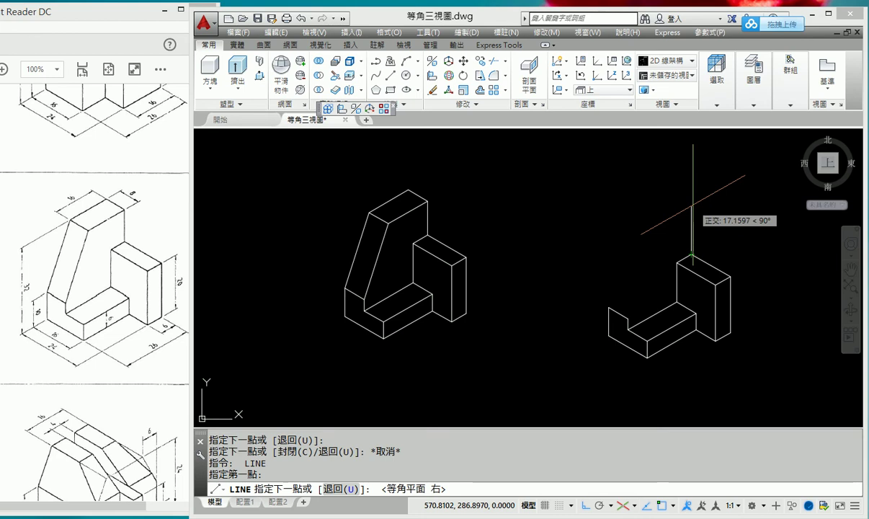
pyautogui.write('12')
pyautogui.press('Return')
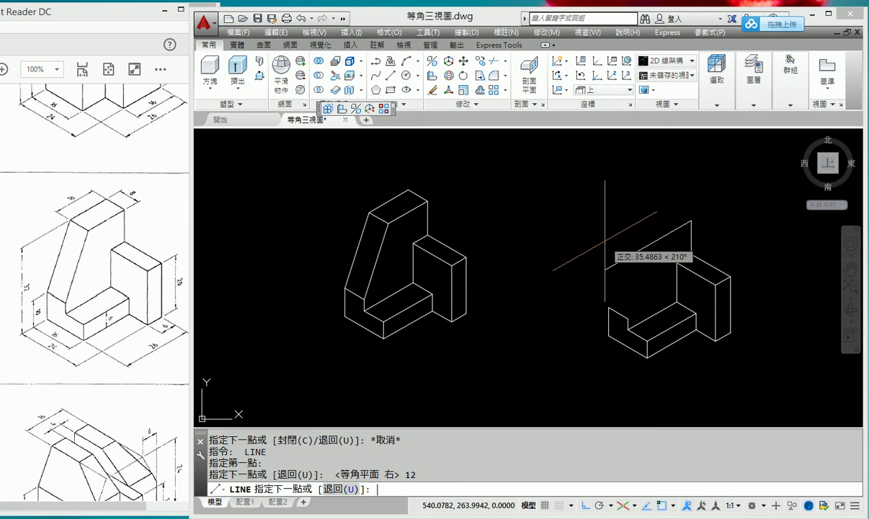
# Outline the top face with 16, 8 and 16-unit edges.
pyautogui.press('F5')
pyautogui.press('F5')
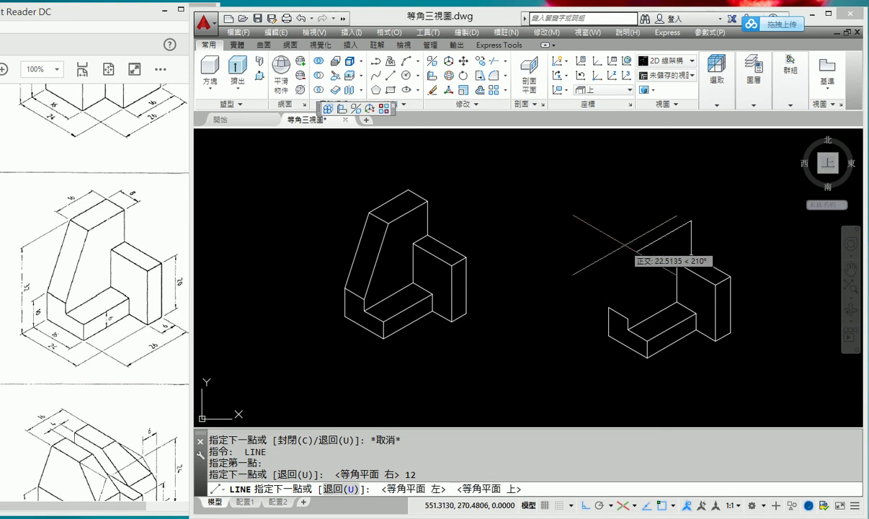
pyautogui.write('16')
pyautogui.press('Return')
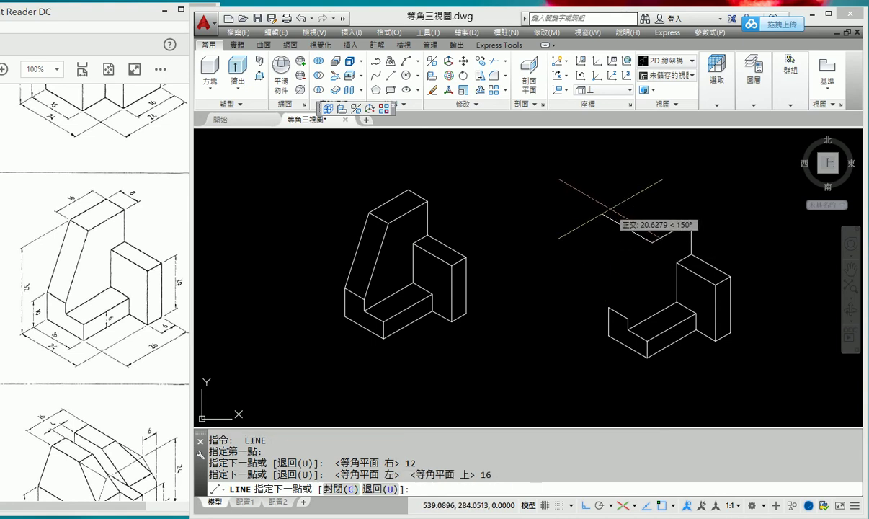
pyautogui.write('8')
pyautogui.press('Return')
pyautogui.write('16')
pyautogui.press('Return')
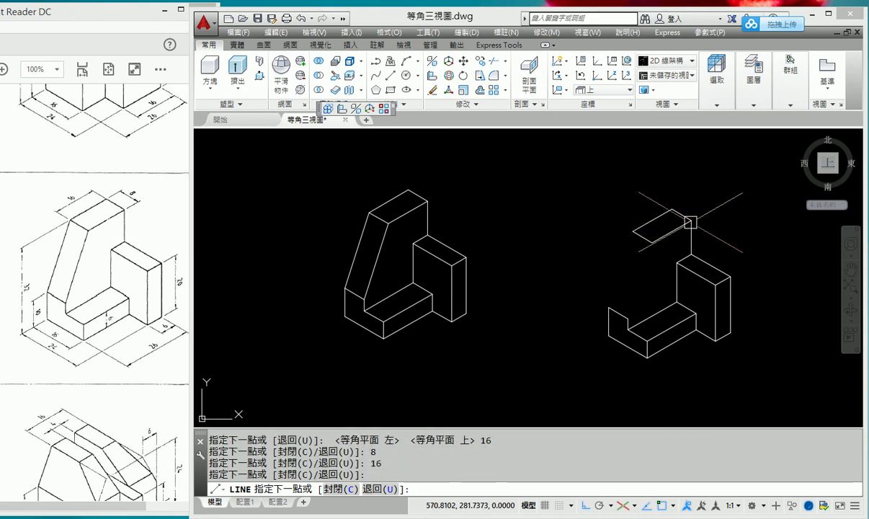
pyautogui.press('Escape')
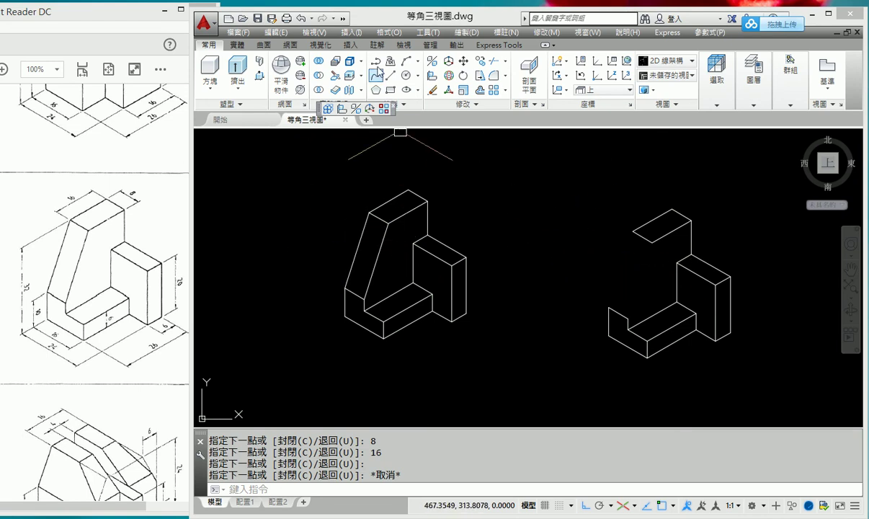
# Draw the slanted edge from the top face corner down to the base's inner corner.
pyautogui.click(376, 74)
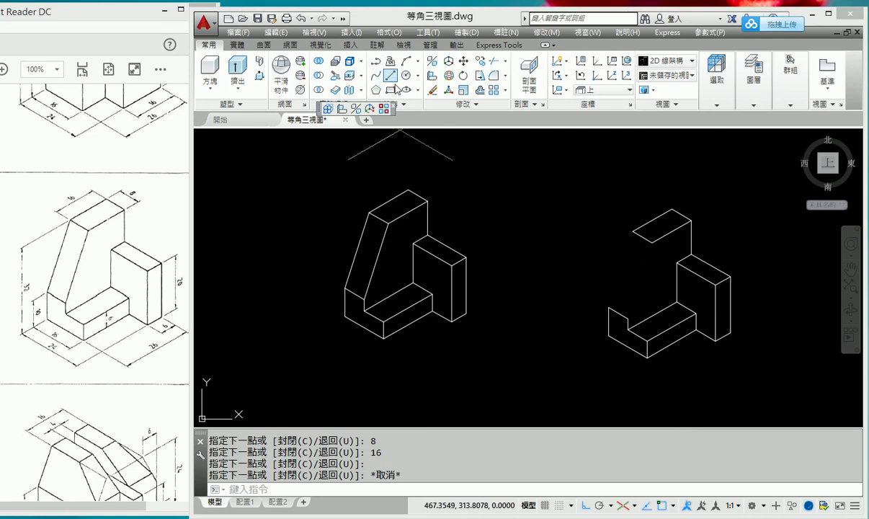
pyautogui.click(653, 243)
pyautogui.click(628, 318)
pyautogui.press('Escape')
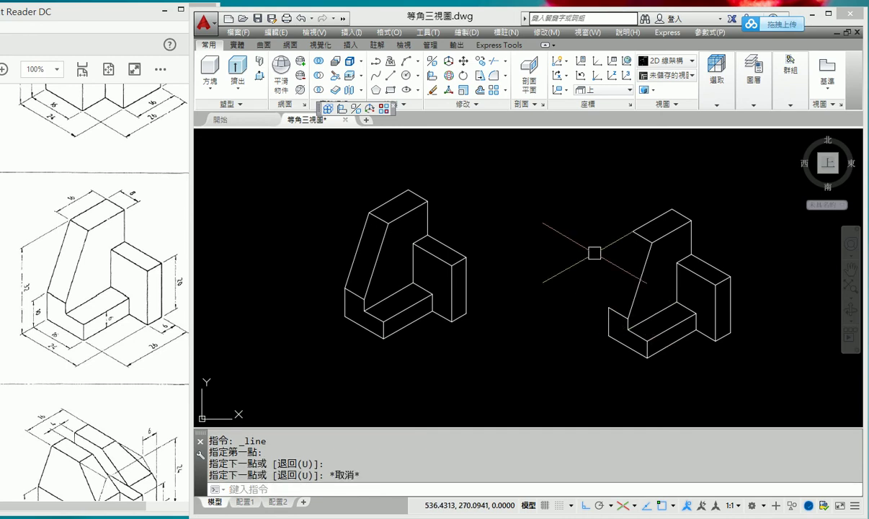
pyautogui.press('Return')
pyautogui.click(608, 307)
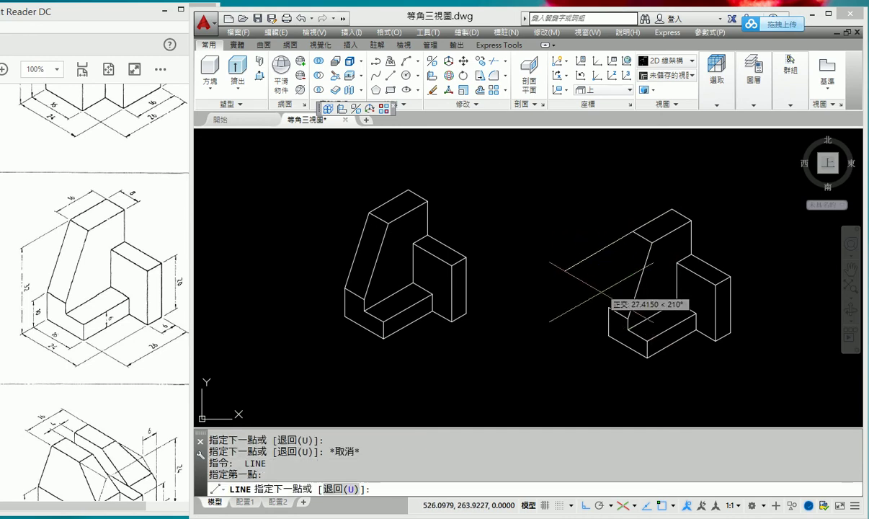
pyautogui.press('Escape')
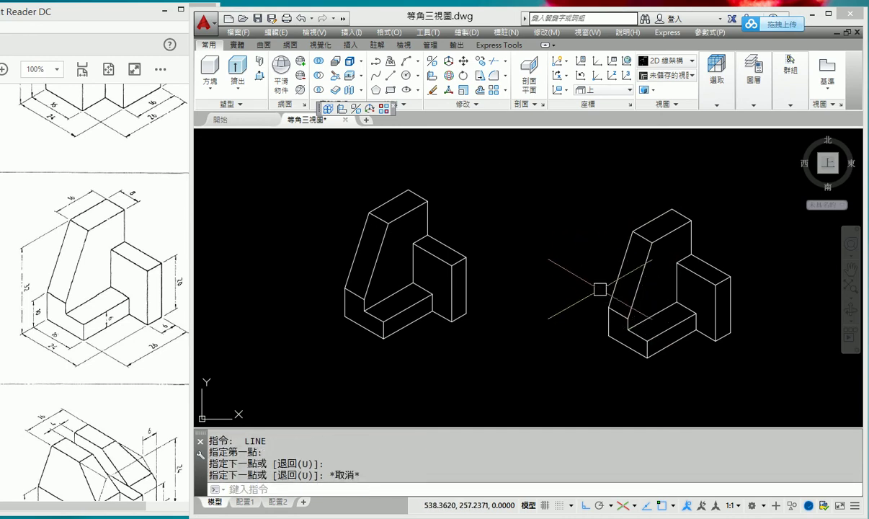
# Scroll the reference PDF past drawing 3 to the next exercise, then return to AutoCAD.
pyautogui.moveTo(566, 227); pyautogui.dragTo(553, 240, button='middle')
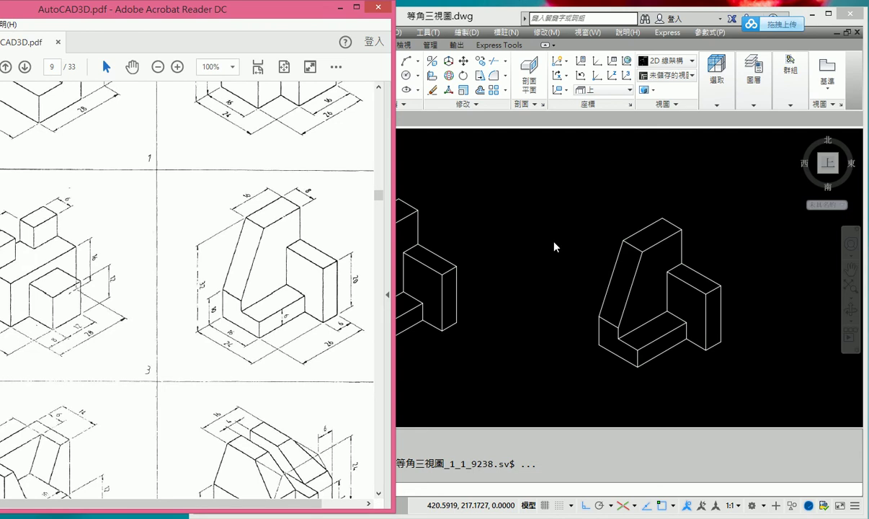
pyautogui.click(189, 237)
pyautogui.scroll(-4, 189, 232)
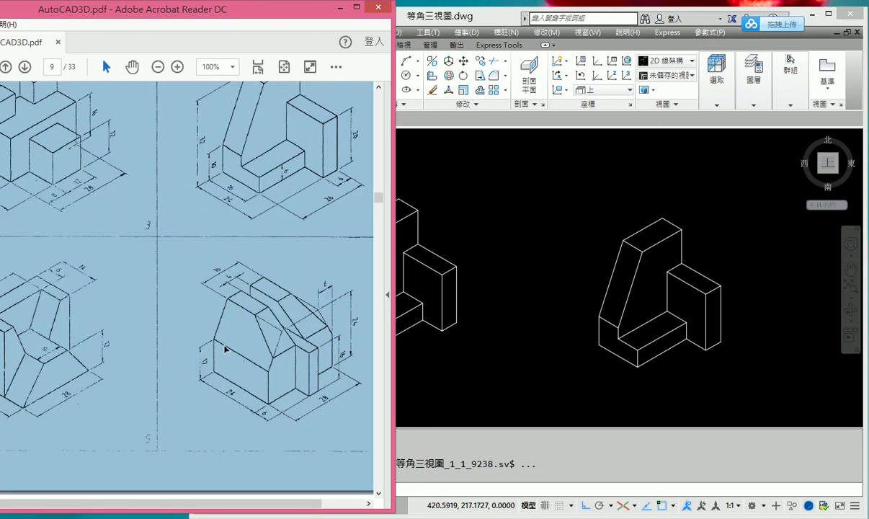
pyautogui.click(572, 227)
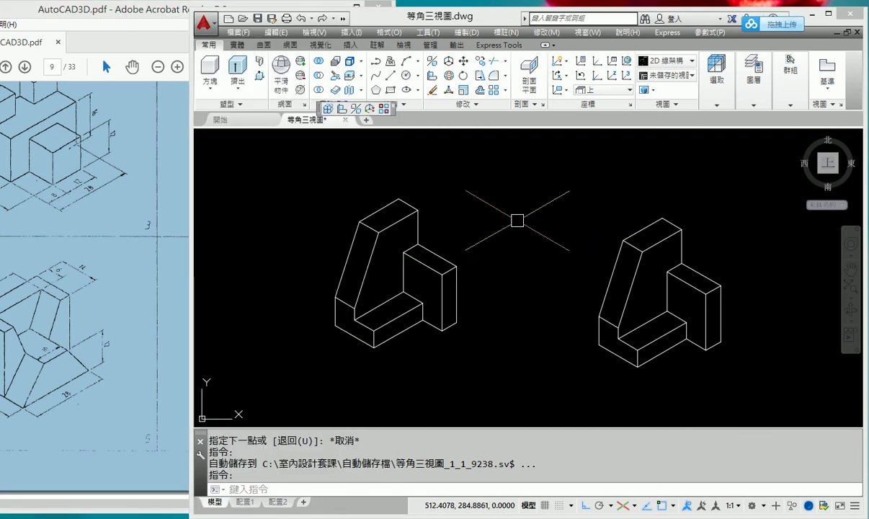
pyautogui.scroll(-3, 505, 202)
pyautogui.moveTo(505, 202); pyautogui.dragTo(670, 235, button='middle')
pyautogui.moveTo(453, 273); pyautogui.dragTo(470, 298, button='middle')
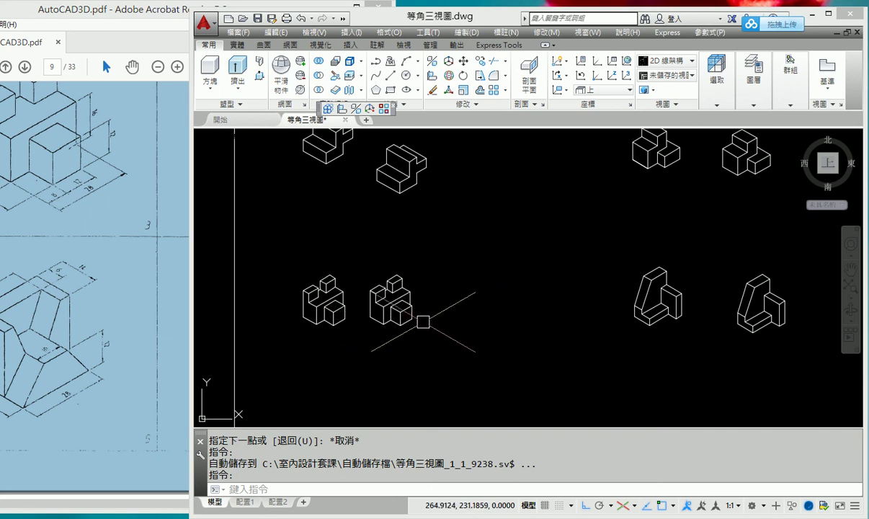
pyautogui.scroll(3, 423, 322)
pyautogui.scroll(2, 440, 320)
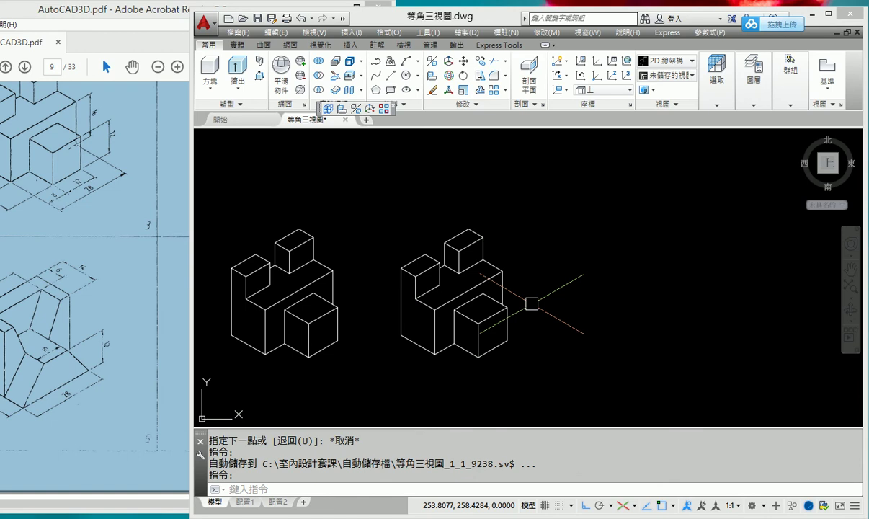
pyautogui.moveTo(534, 351)
pyautogui.keyDown('shift'); pyautogui.mouseDown(button='middle')
pyautogui.moveTo(508, 251)
pyautogui.moveTo(521, 235)
pyautogui.moveTo(552, 253)
pyautogui.mouseUp(button='middle'); pyautogui.keyUp('shift')
pyautogui.click(216, 139)
pyautogui.click(233, 168)
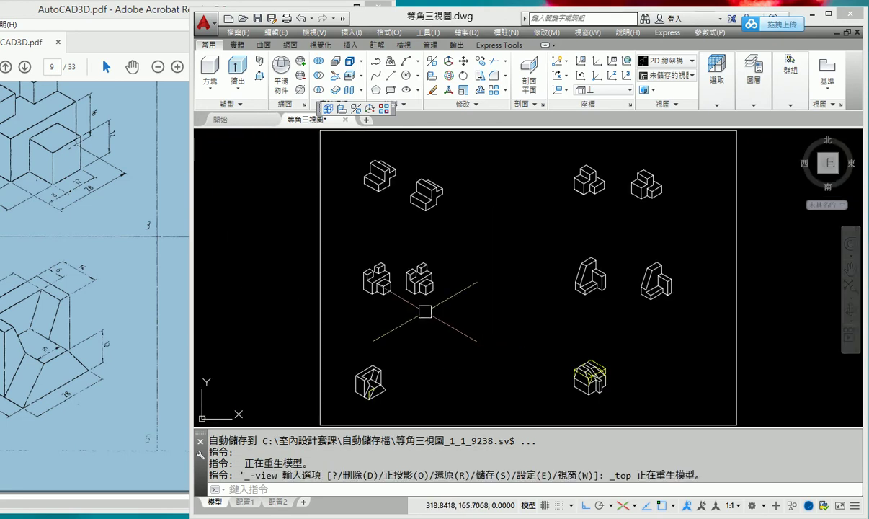
pyautogui.scroll(3, 424, 312)
pyautogui.scroll(-1, 495, 281)
pyautogui.moveTo(393, 240); pyautogui.dragTo(427, 278)
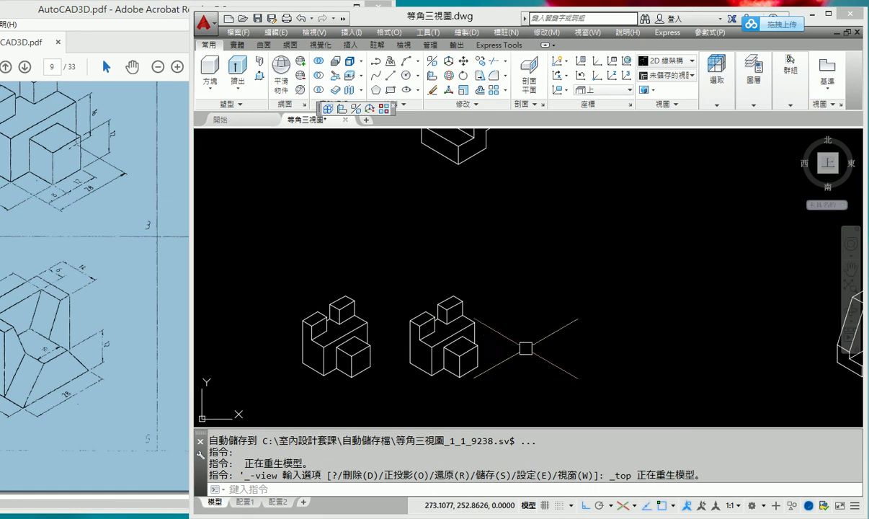
pyautogui.scroll(-2, 504, 287)
pyautogui.scroll(-1, 444, 287)
pyautogui.scroll(1, 417, 282)
pyautogui.moveTo(416, 283); pyautogui.dragTo(456, 277, button='middle')
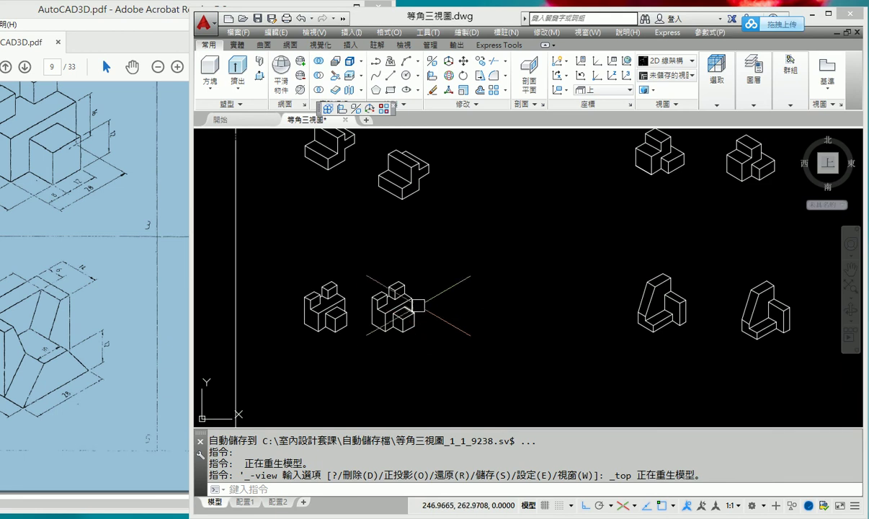
pyautogui.scroll(2, 442, 330)
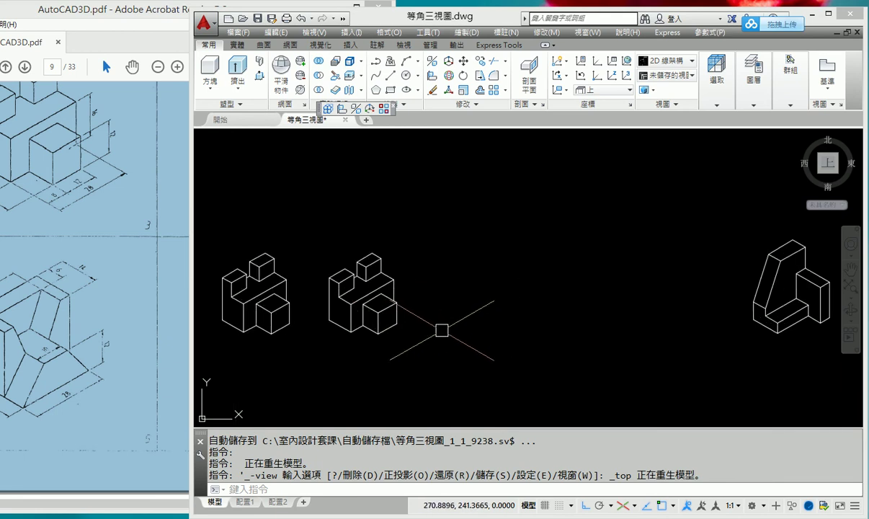
pyautogui.moveTo(432, 295); pyautogui.dragTo(491, 293, button='middle')
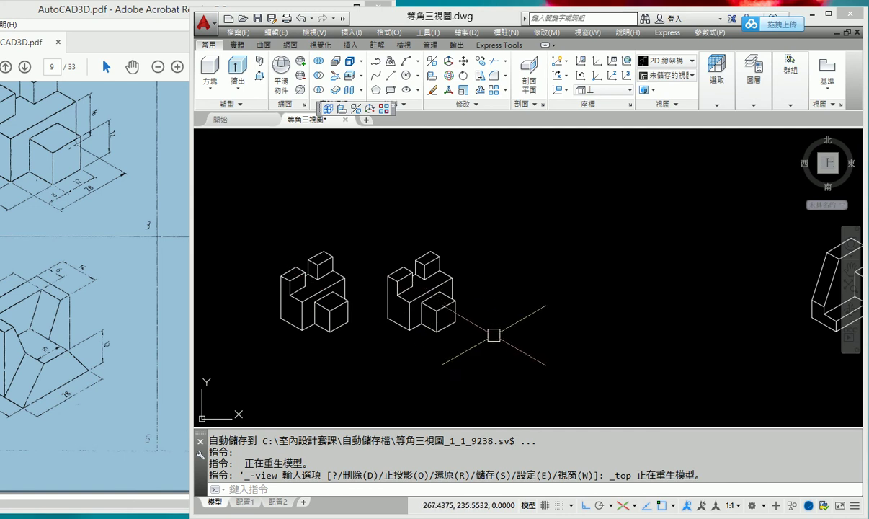
pyautogui.scroll(2, 491, 317)
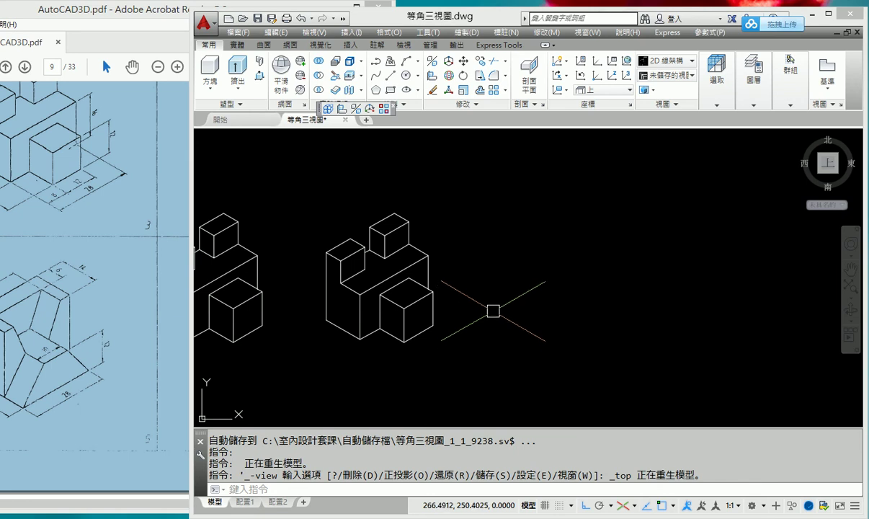
pyautogui.moveTo(490, 315); pyautogui.dragTo(513, 329, button='middle')
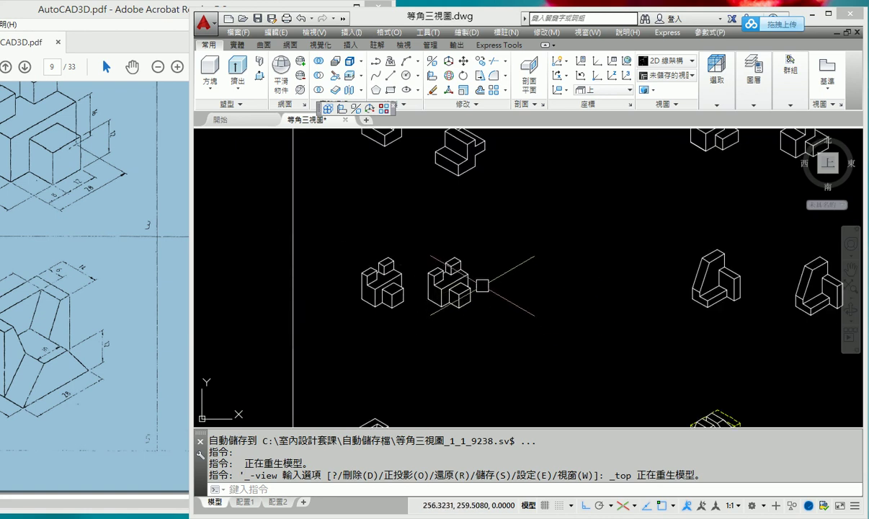
pyautogui.click(169, 281)
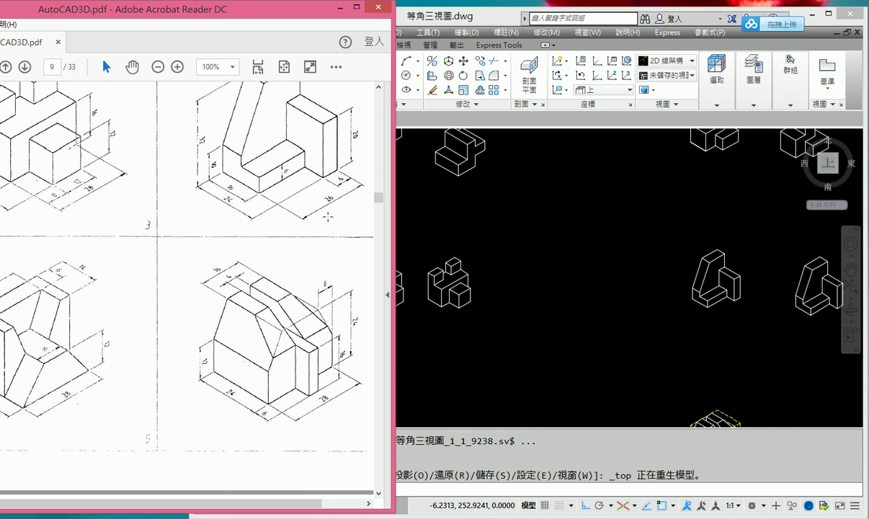
pyautogui.scroll(3, 289, 181)
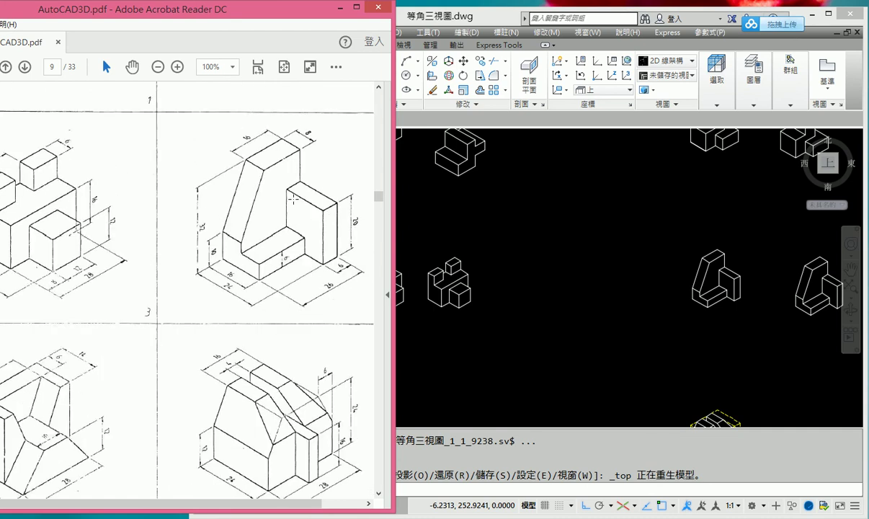
pyautogui.scroll(-1, 294, 200)
pyautogui.scroll(-2, 243, 337)
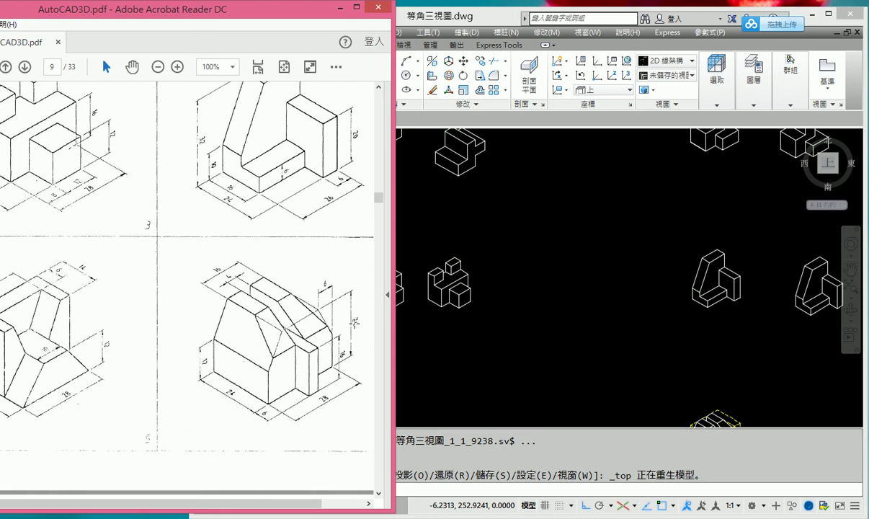
pyautogui.click(507, 268)
pyautogui.scroll(-2, 507, 267)
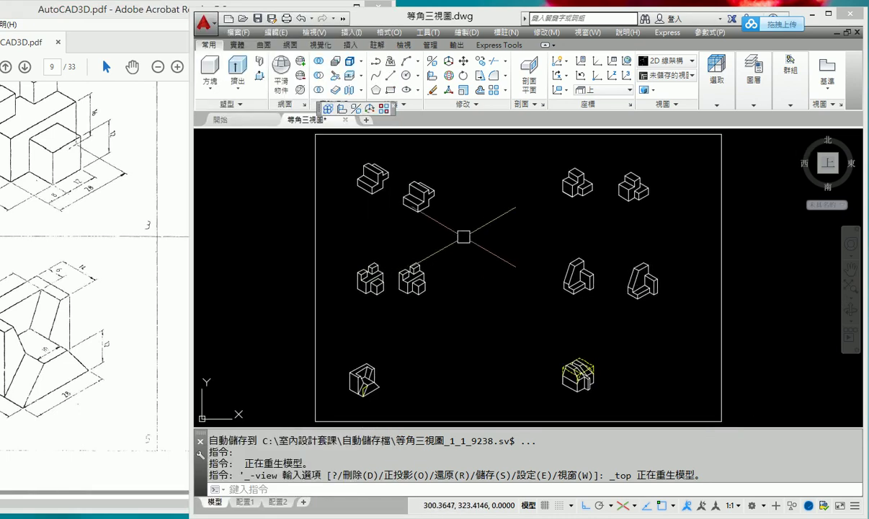
# Change the snap type from isometric to rectangular in Drafting Settings.
pyautogui.moveTo(464, 236); pyautogui.dragTo(441, 238, button='middle')
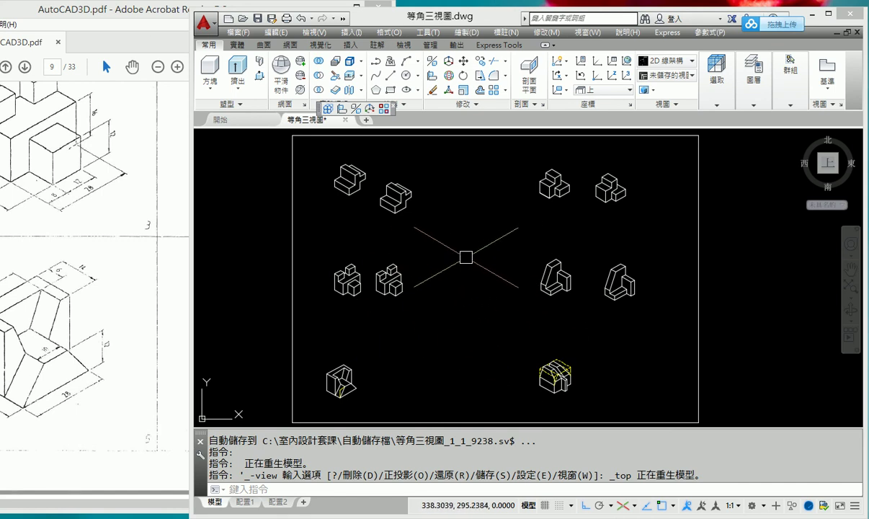
pyautogui.rightClick(546, 508)
pyautogui.click(525, 465)
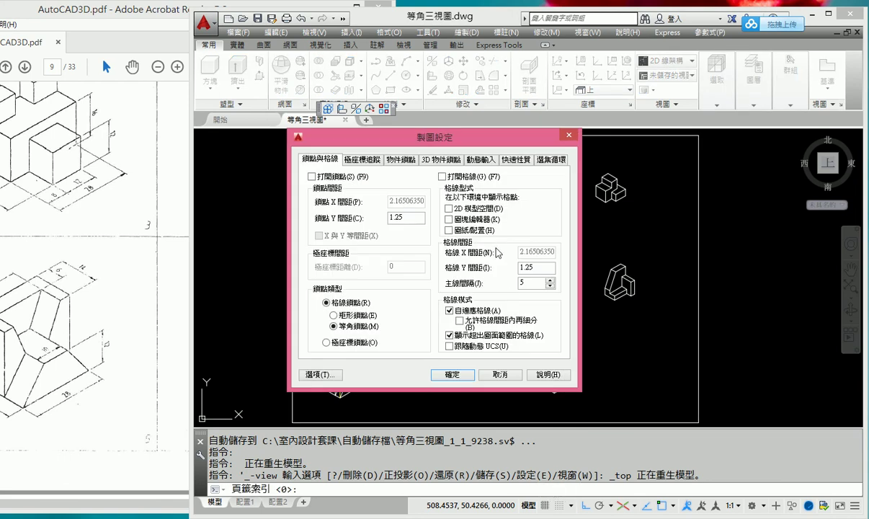
pyautogui.click(333, 315)
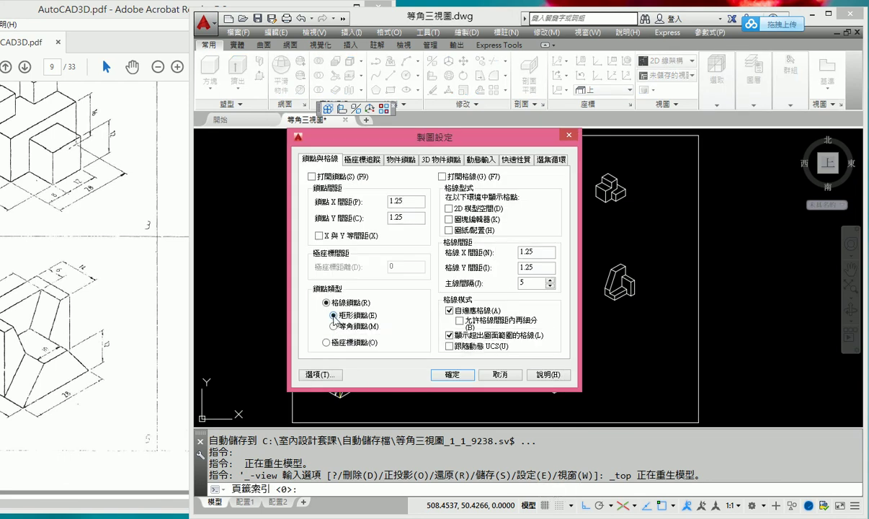
pyautogui.click(448, 374)
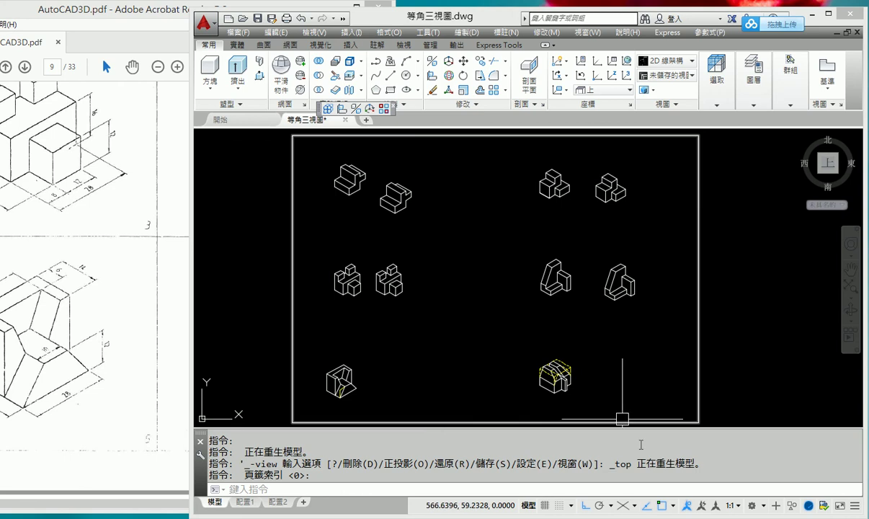
# Turn ortho mode off and polar tracking on.
pyautogui.click(587, 505)
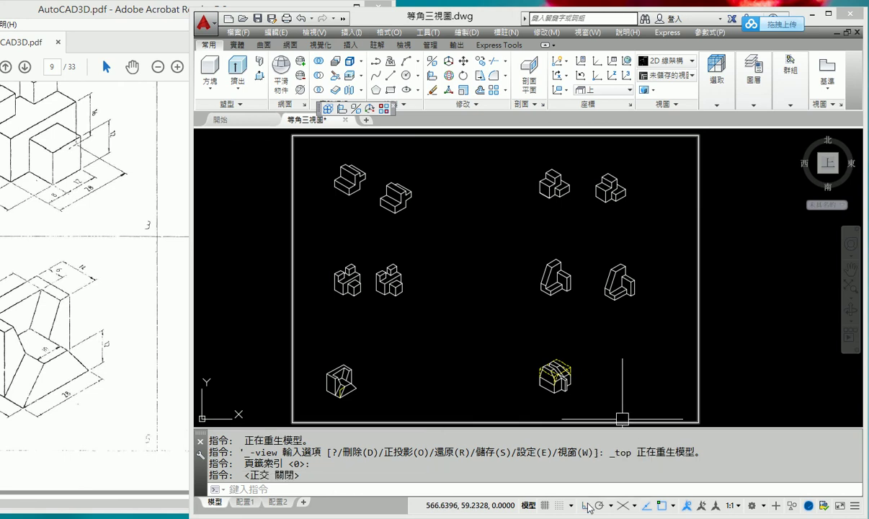
pyautogui.click(600, 507)
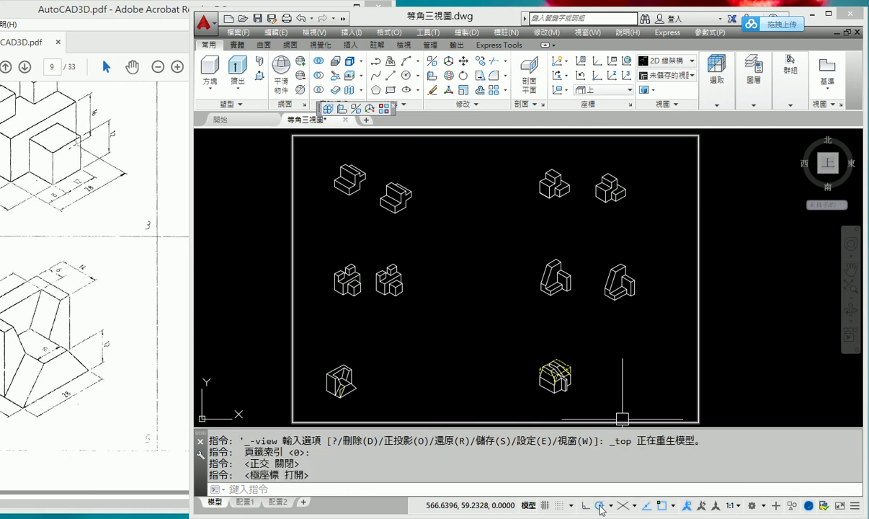
pyautogui.scroll(2, 444, 262)
pyautogui.scroll(1, 468, 273)
pyautogui.scroll(1, 469, 274)
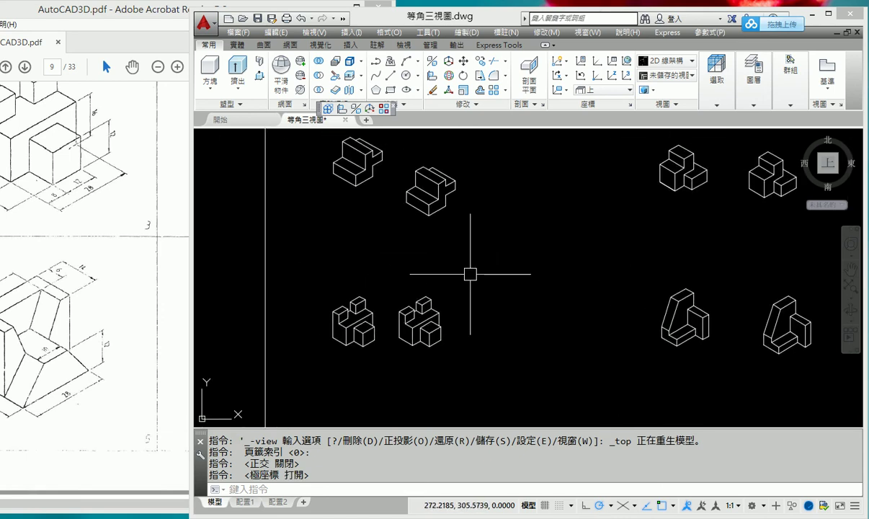